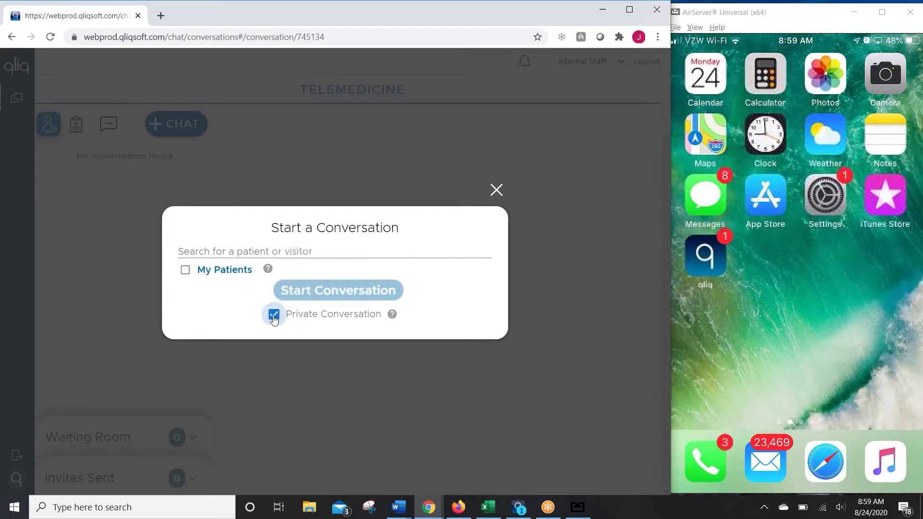
Create a private patient named New Patient for the conversation, with the patient's saved mobile number as contact.
{"action": "left_click", "coordinate": [223, 249]}
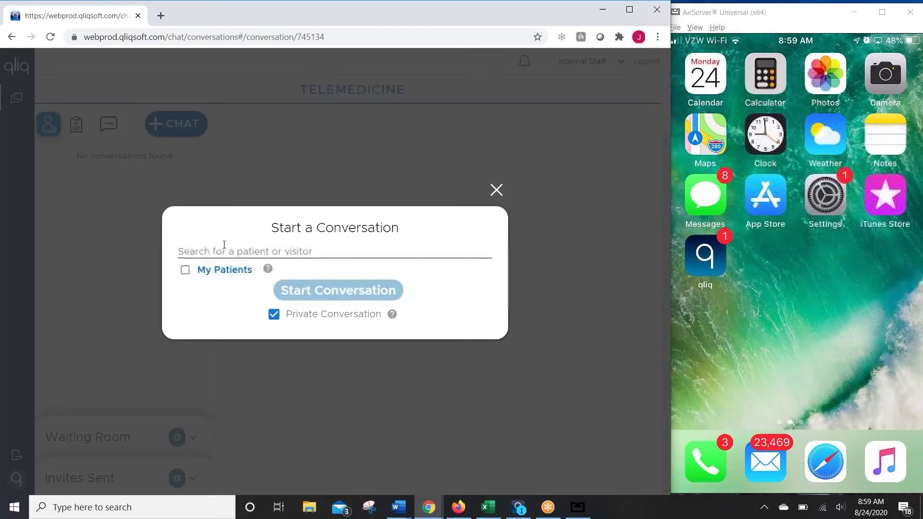
{"action": "type", "text": "New Patient"}
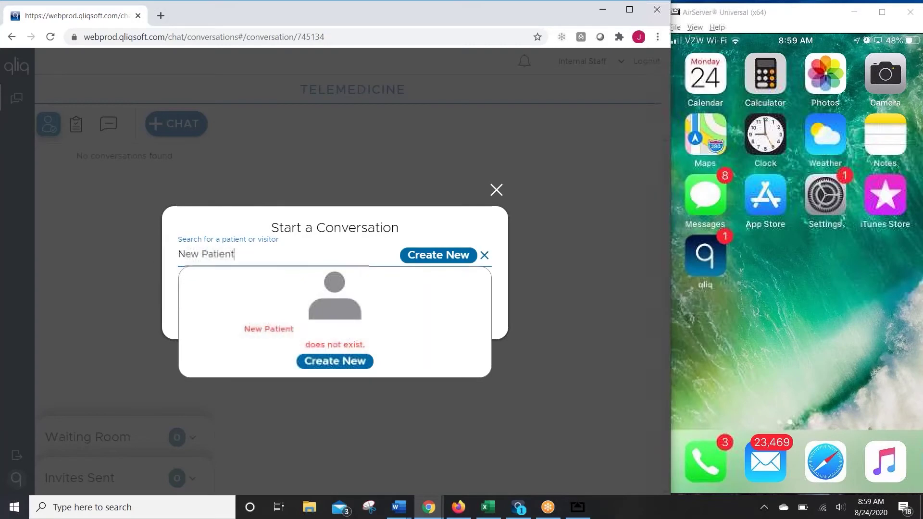
{"action": "left_click", "coordinate": [439, 259]}
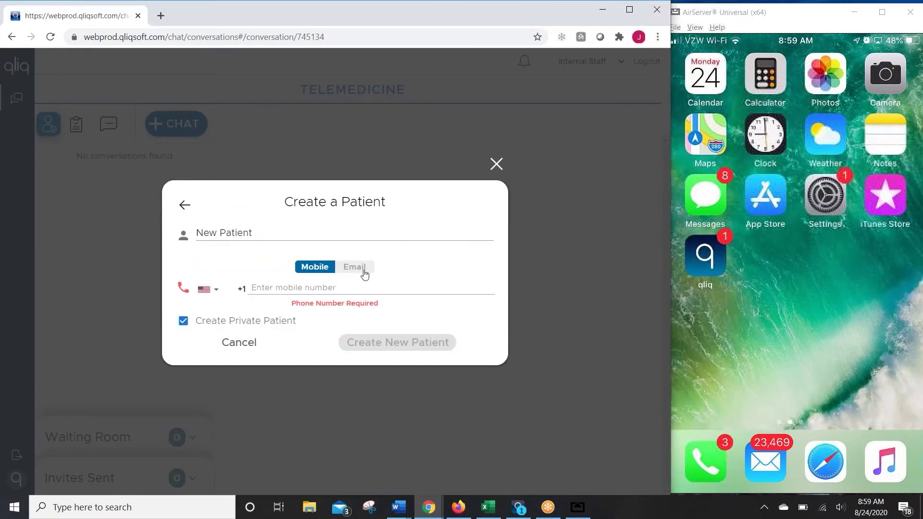
{"action": "left_click", "coordinate": [309, 290]}
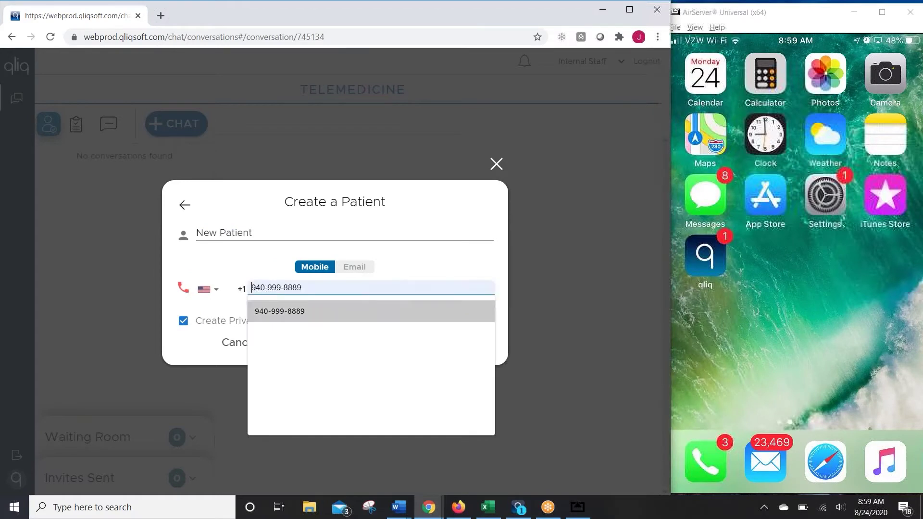
{"action": "left_click", "coordinate": [310, 308]}
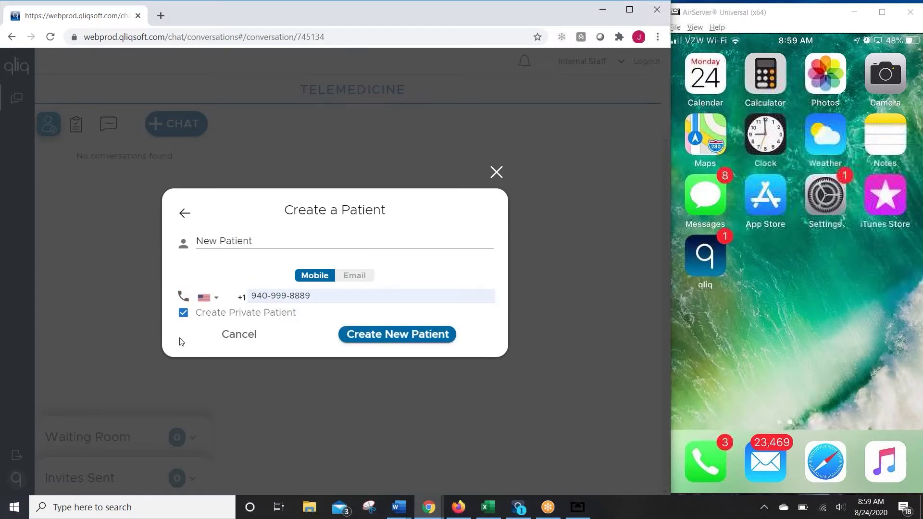
{"action": "left_click", "coordinate": [409, 341]}
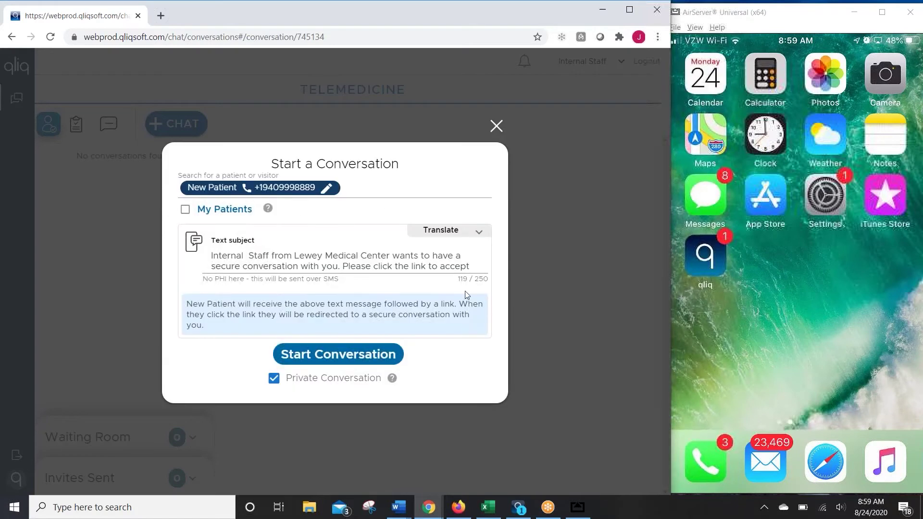
Translate the text invitation to Spanish and start the private conversation with New Patient.
{"action": "left_click_drag", "start_coordinate": [473, 265], "coordinate": [189, 260]}
{"action": "left_click", "coordinate": [447, 231]}
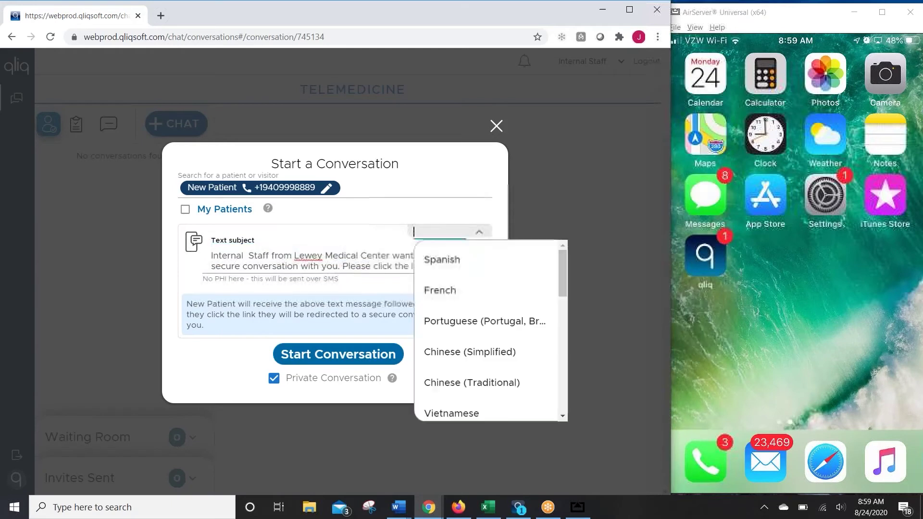
{"action": "left_click", "coordinate": [469, 274]}
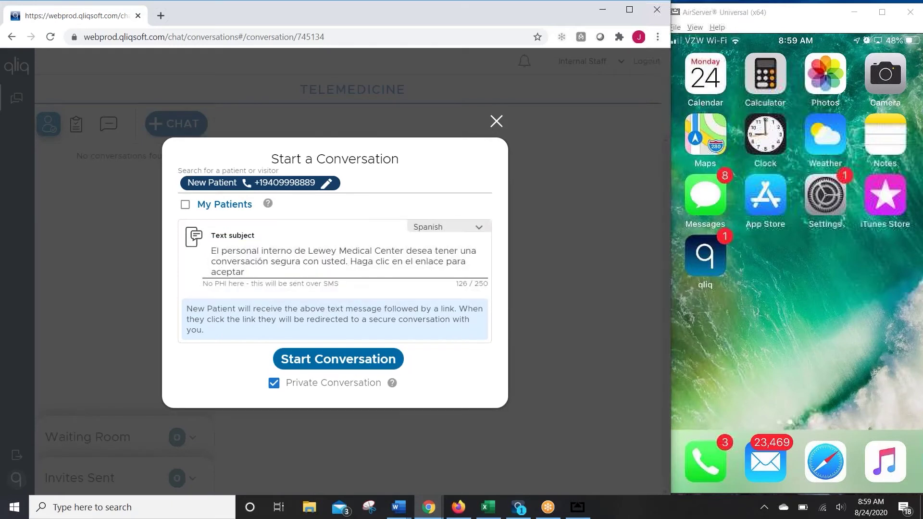
{"action": "left_click", "coordinate": [338, 359]}
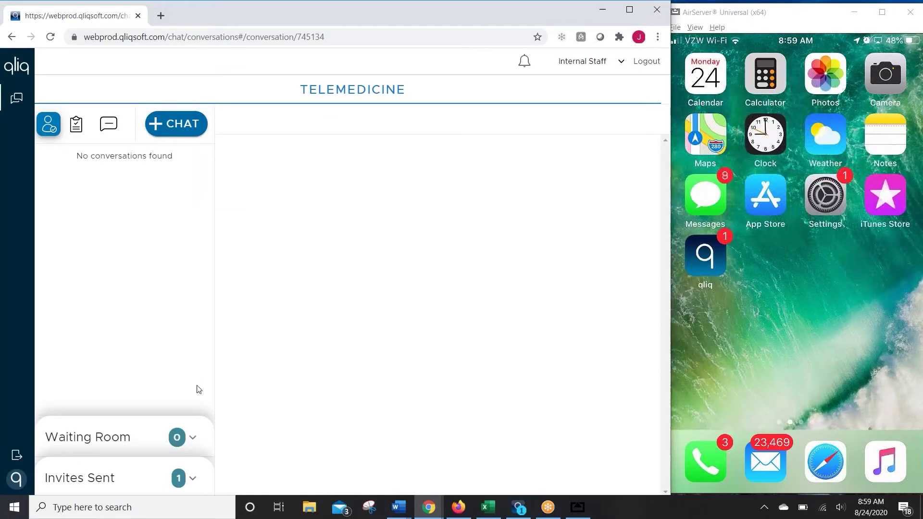
Open New Patient's entry under Invites Sent, review and save the contact details, and resend the invitation.
{"action": "left_click", "coordinate": [135, 482]}
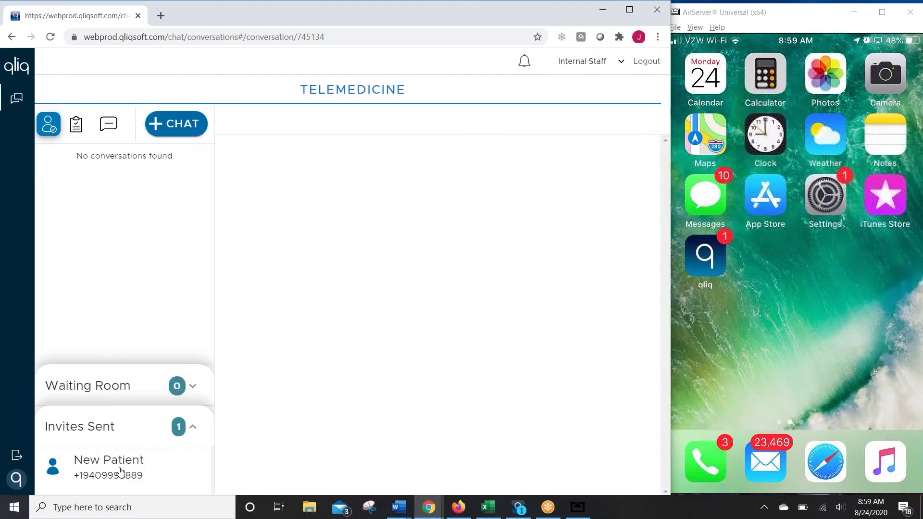
{"action": "double_click", "coordinate": [122, 470]}
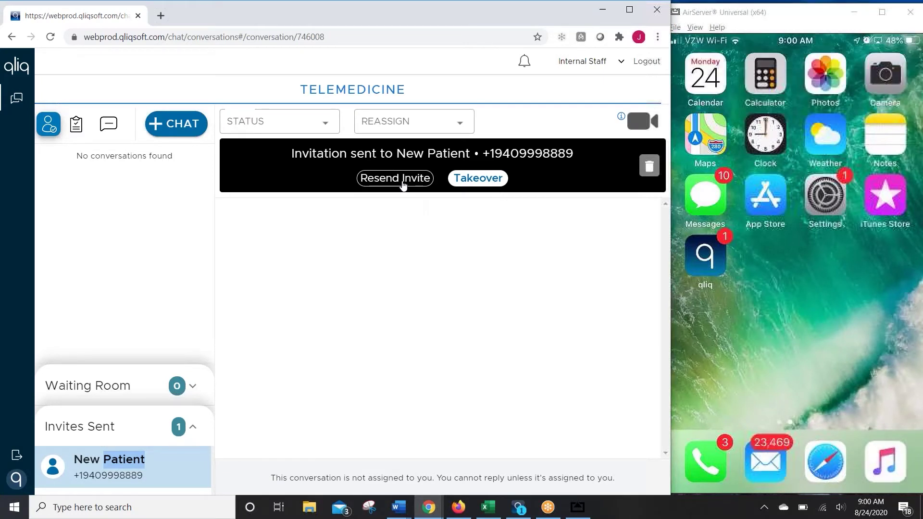
{"action": "left_click", "coordinate": [403, 179]}
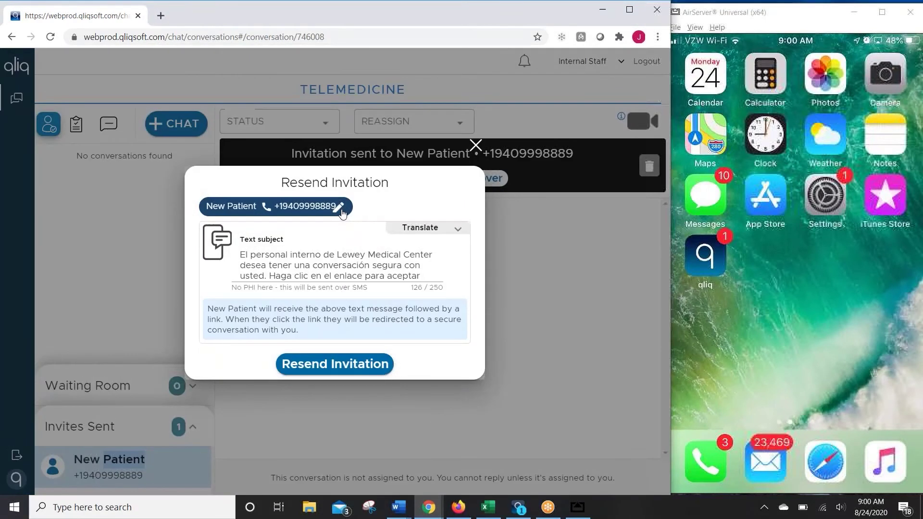
{"action": "left_click", "coordinate": [339, 207]}
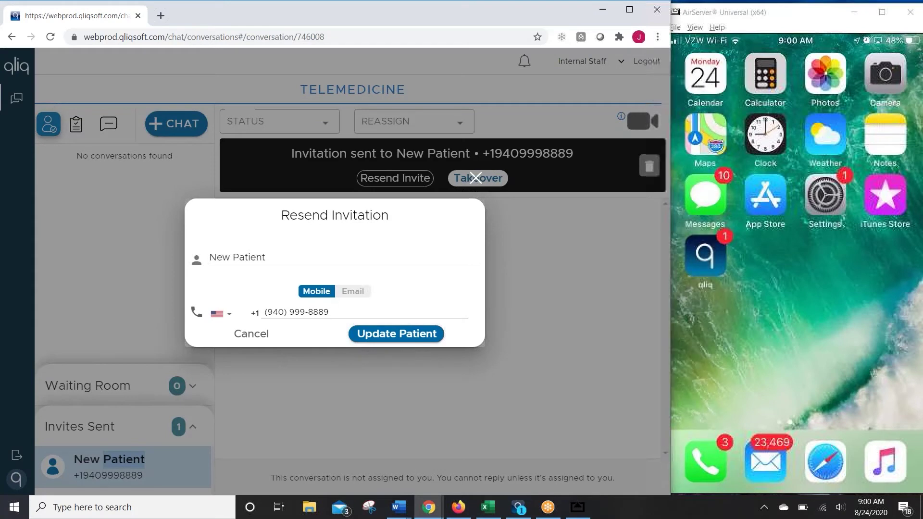
{"action": "left_click", "coordinate": [384, 334]}
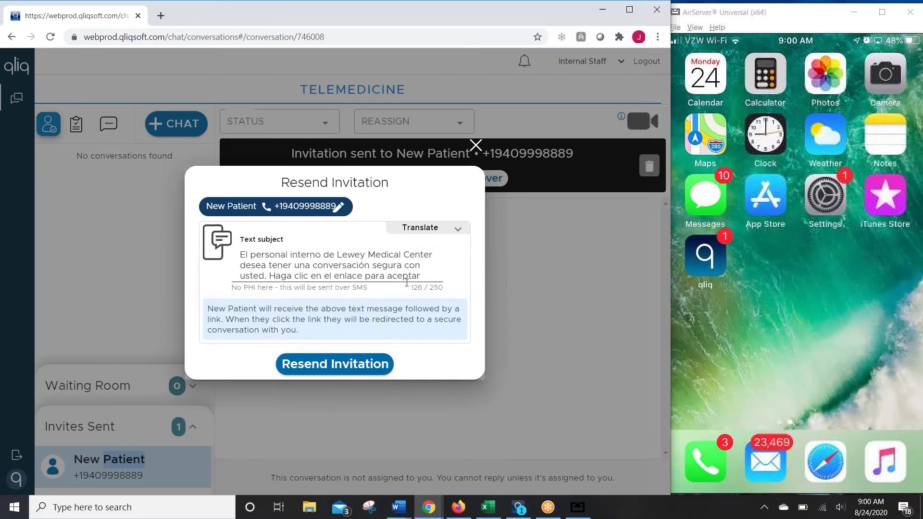
{"action": "left_click", "coordinate": [367, 371]}
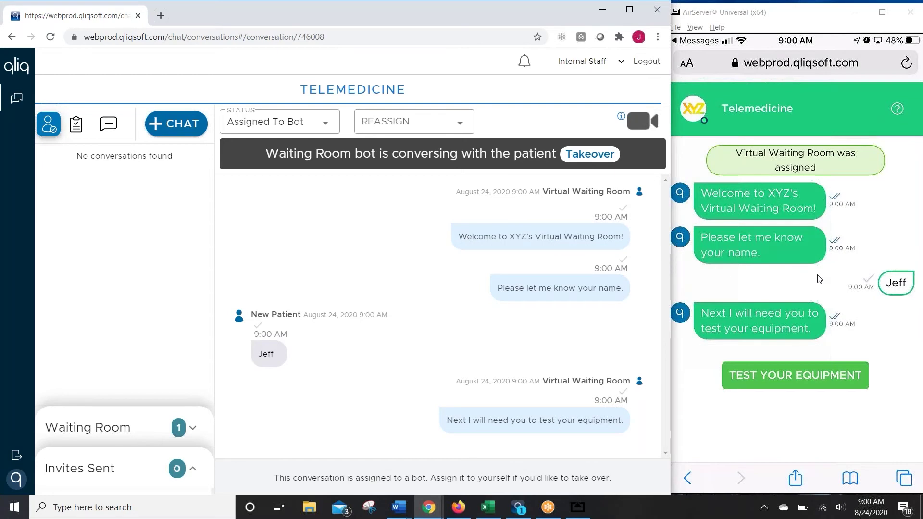
Run the equipment test on the patient's phone and start the conversation with New Patient from the Waiting Room.
{"action": "left_click", "coordinate": [751, 374]}
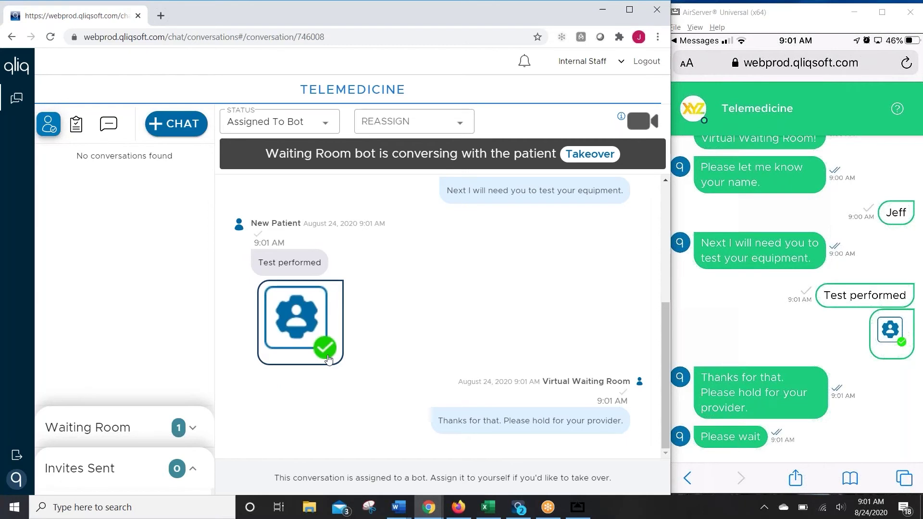
{"action": "left_click", "coordinate": [97, 437]}
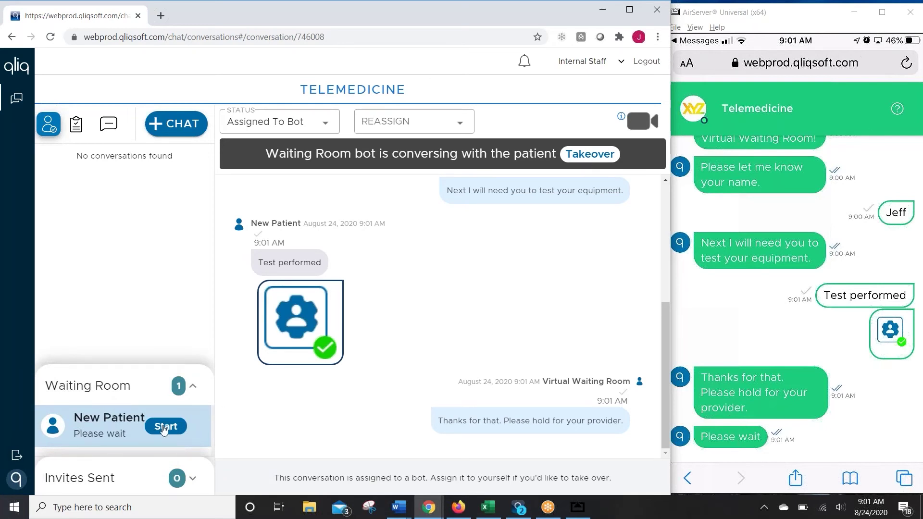
{"action": "left_click", "coordinate": [163, 428]}
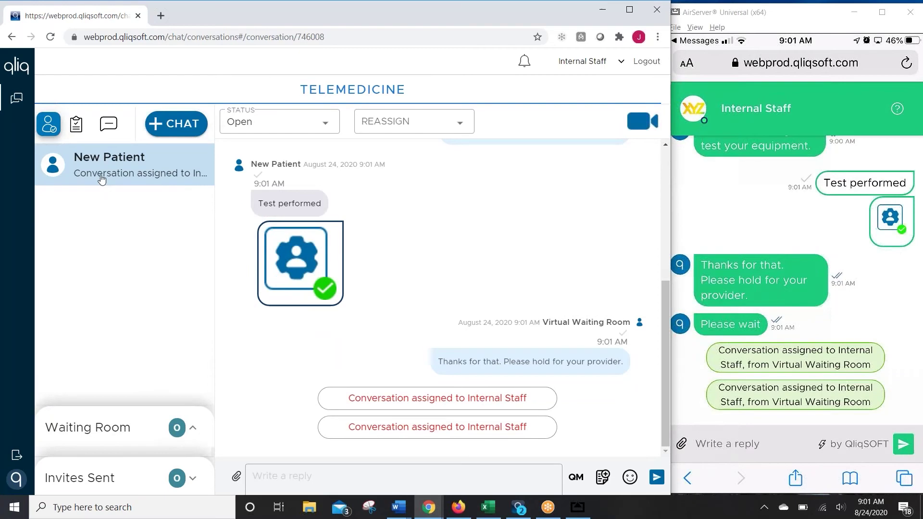
{"action": "double_click", "coordinate": [103, 174]}
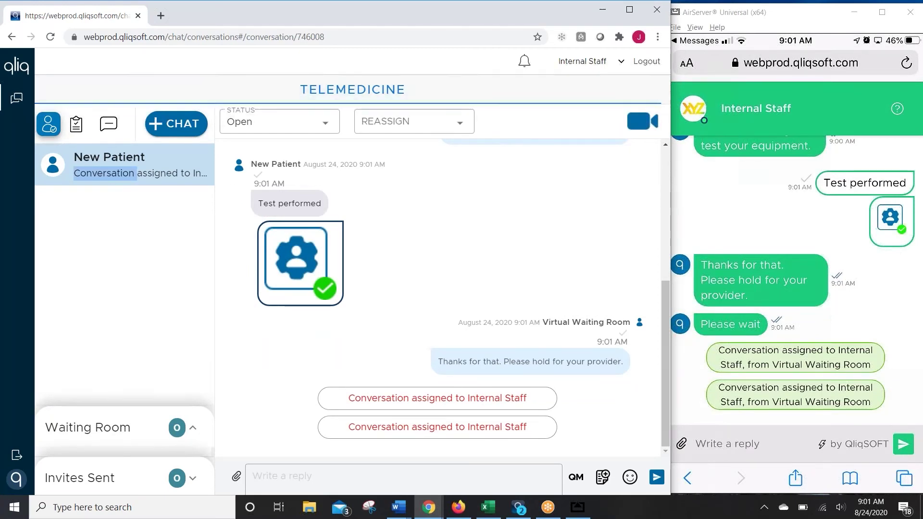
Start a video chat with New Patient and mute the staff microphone.
{"action": "left_click", "coordinate": [643, 121]}
{"action": "left_click", "coordinate": [498, 120]}
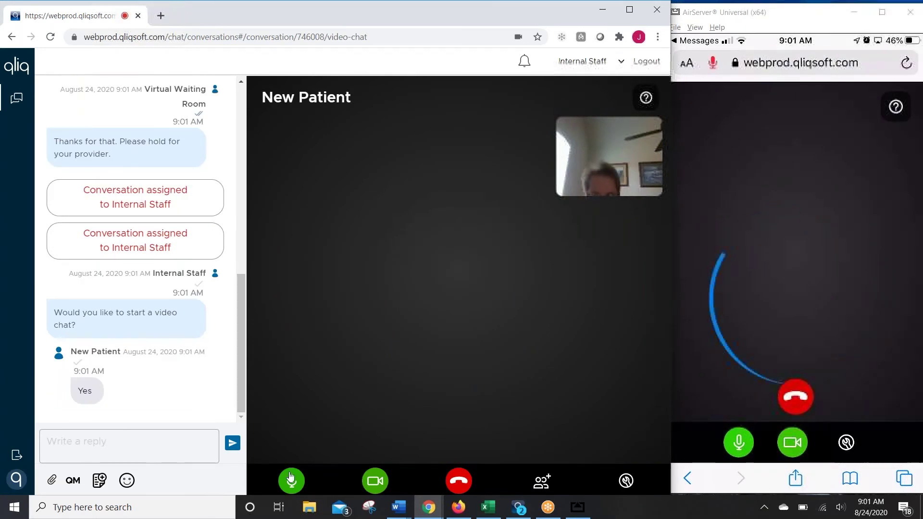
{"action": "left_click", "coordinate": [291, 481]}
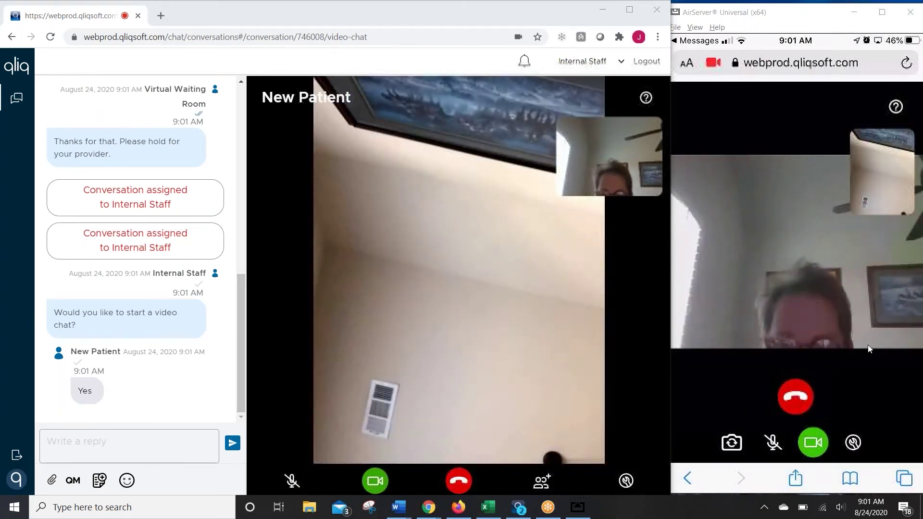
Send the patient the preset help notice "I am unable to see." during the video call.
{"action": "left_click", "coordinate": [647, 97]}
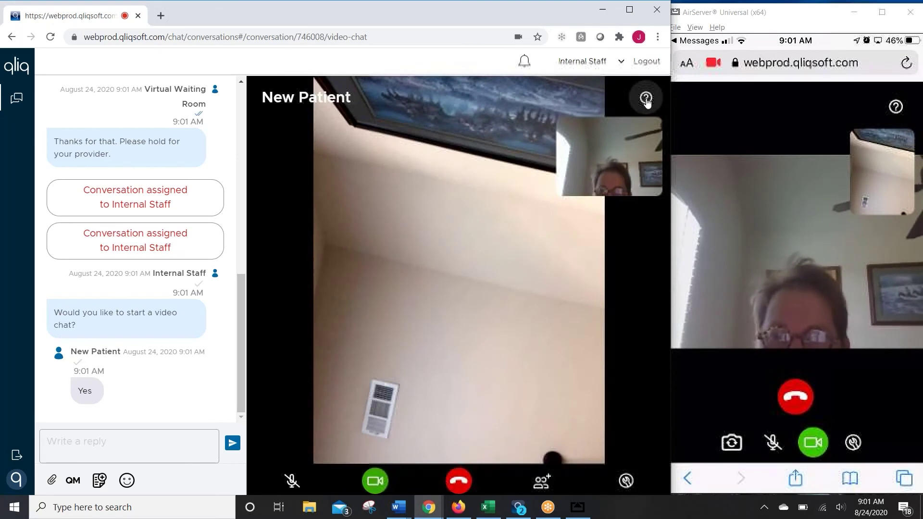
{"action": "left_click", "coordinate": [647, 99]}
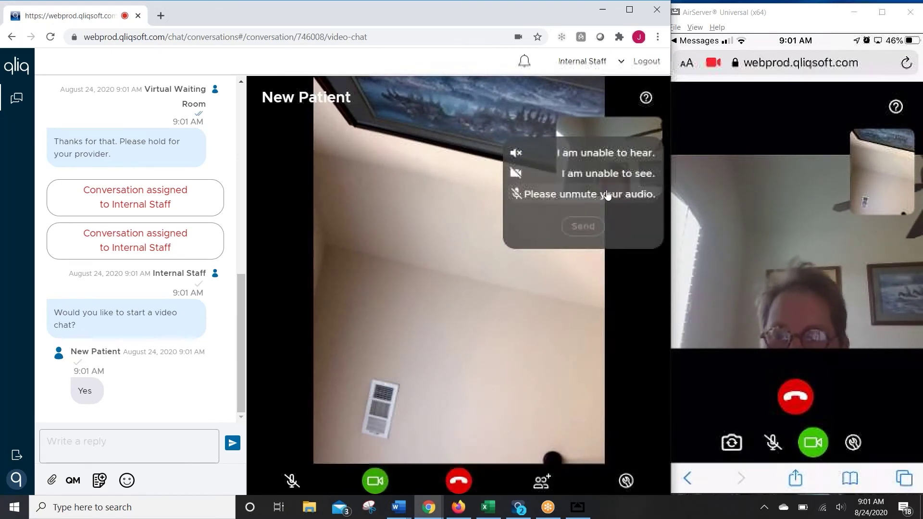
{"action": "left_click", "coordinate": [528, 173]}
{"action": "left_click", "coordinate": [581, 226]}
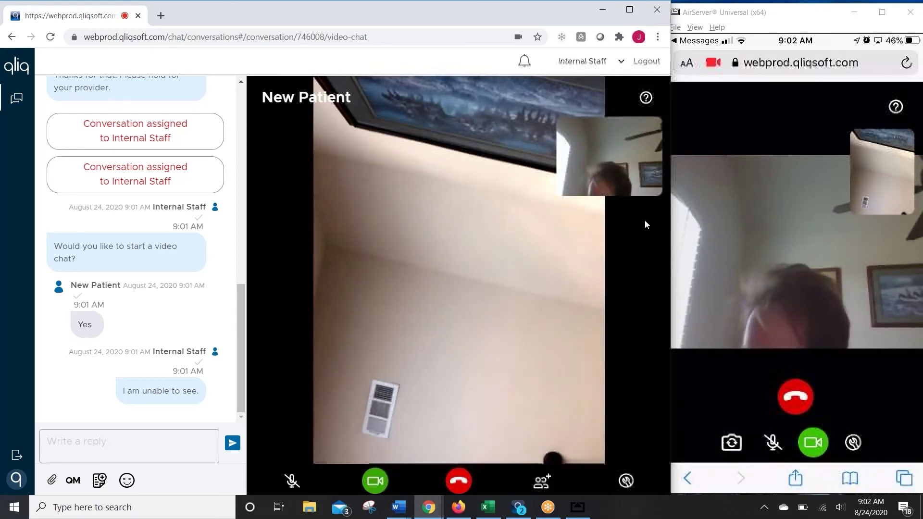
Send "I am unable to hear." from the patient's phone and go through the staff troubleshooting tips, marking the connectivity tip useful.
{"action": "left_click", "coordinate": [887, 105]}
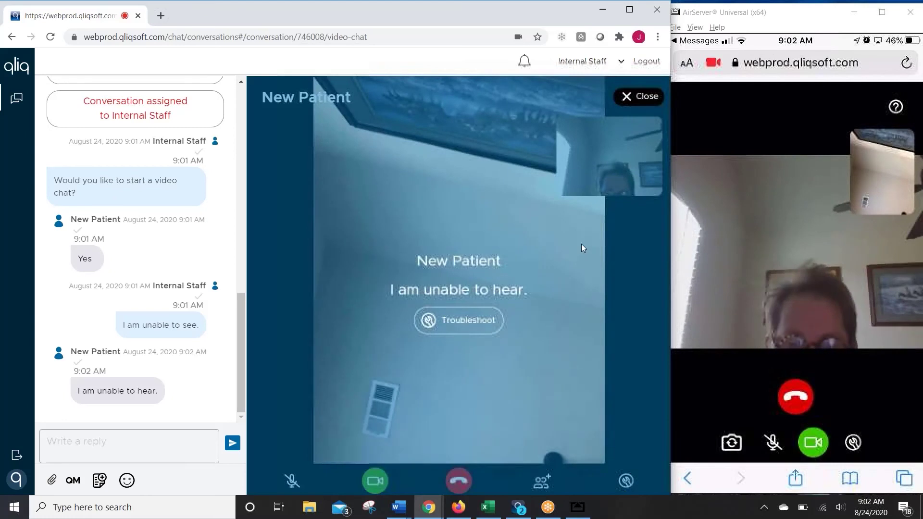
{"action": "left_click", "coordinate": [441, 321]}
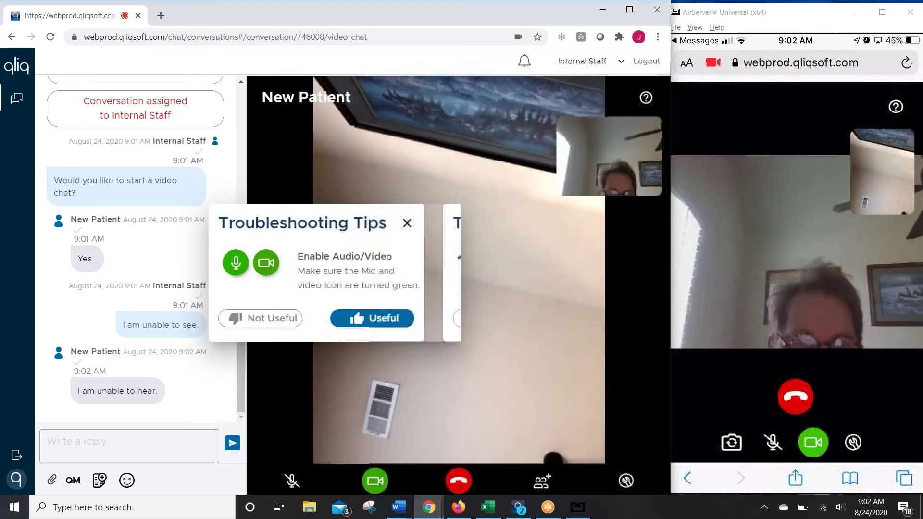
{"action": "left_click", "coordinate": [294, 319]}
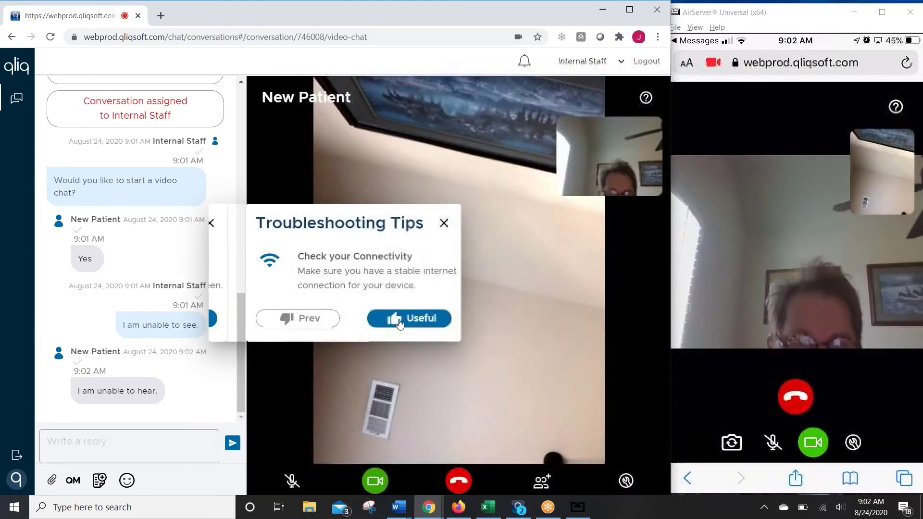
{"action": "left_click", "coordinate": [394, 313]}
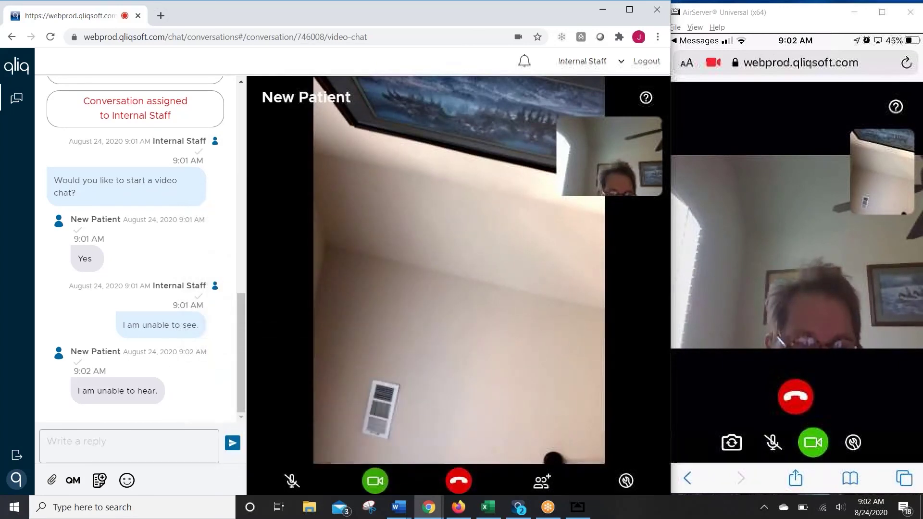
Send the chat message "I can message to the patient" during the video call.
{"action": "left_click", "coordinate": [97, 438]}
{"action": "type", "text": "I can message to the patient"}
{"action": "key", "text": "Return"}
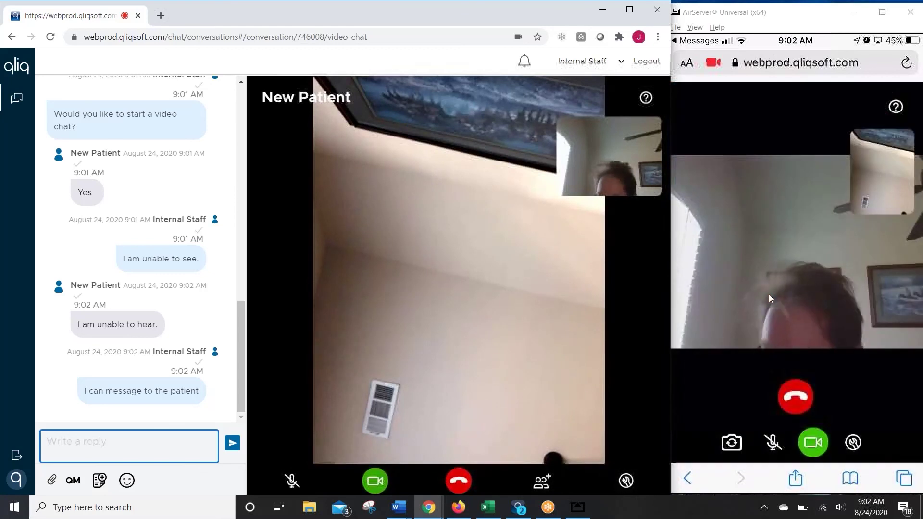
End the video call and mark the conversation with New Patient as closed.
{"action": "left_click", "coordinate": [456, 483]}
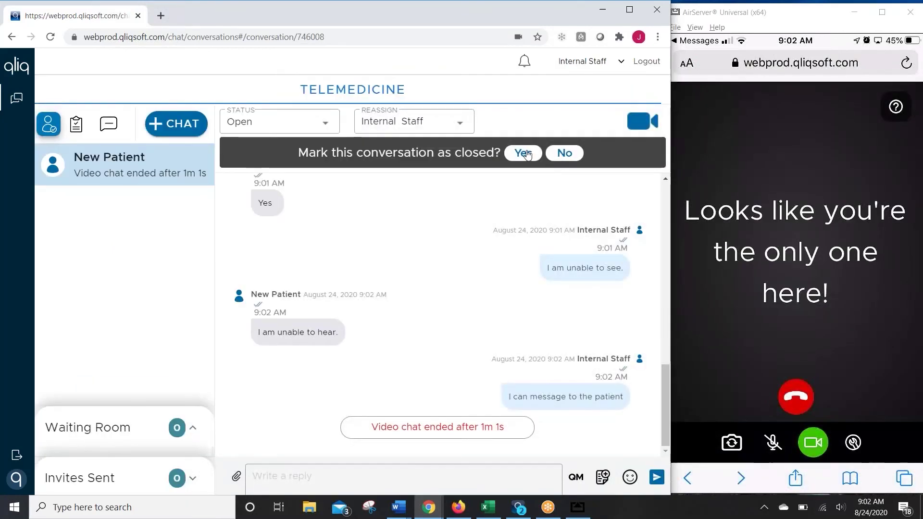
{"action": "double_click", "coordinate": [526, 154]}
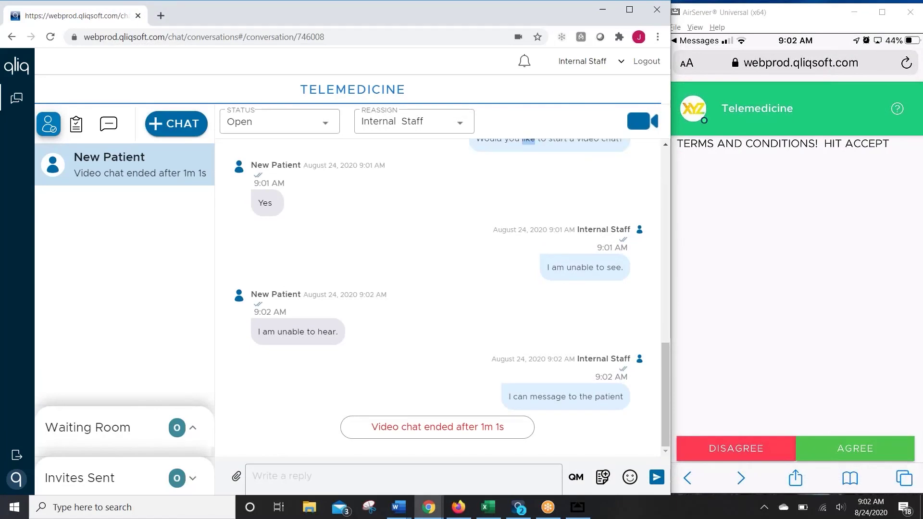